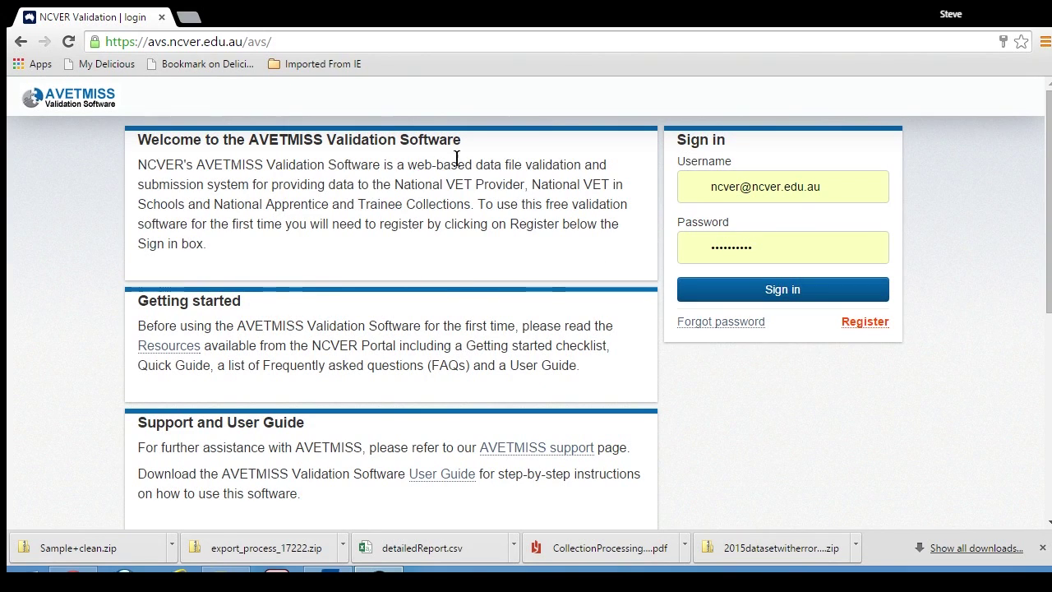
Sign in to the AVETMISS Validation Software with the prefilled credentials and start a new collection
click(273, 41)
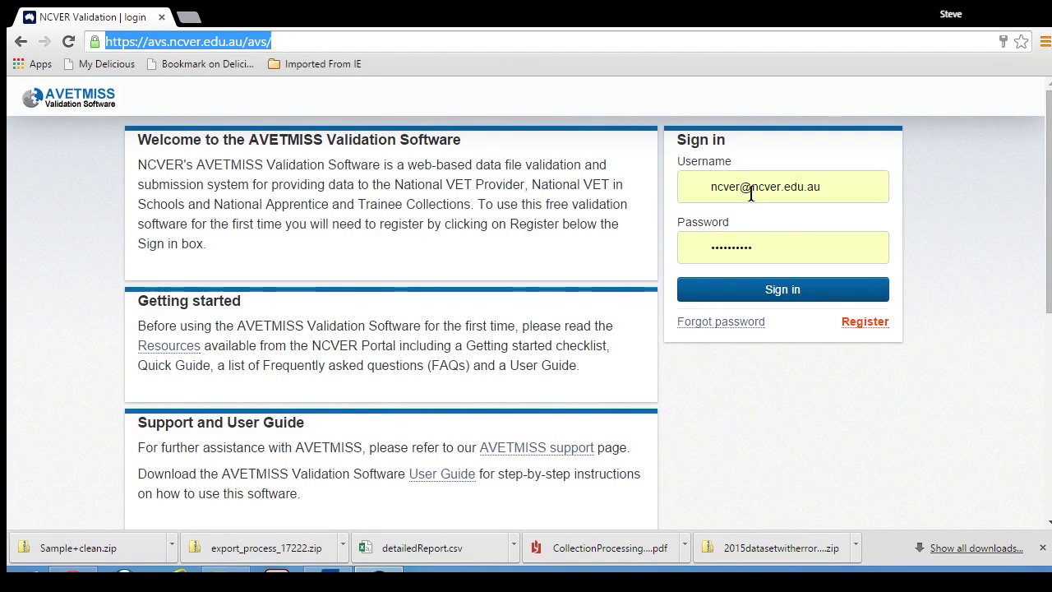
click(794, 296)
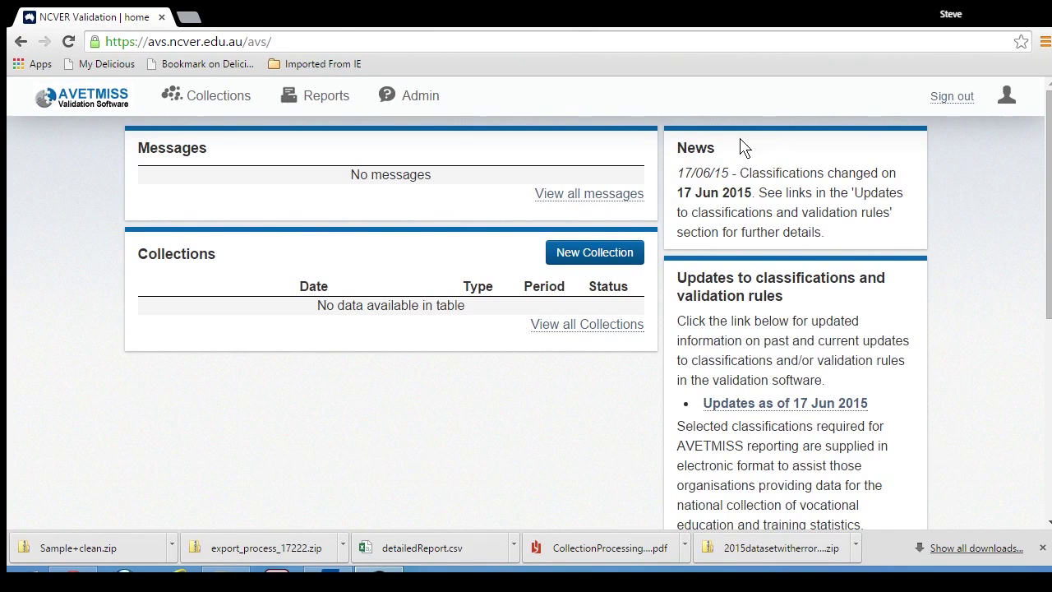
click(218, 95)
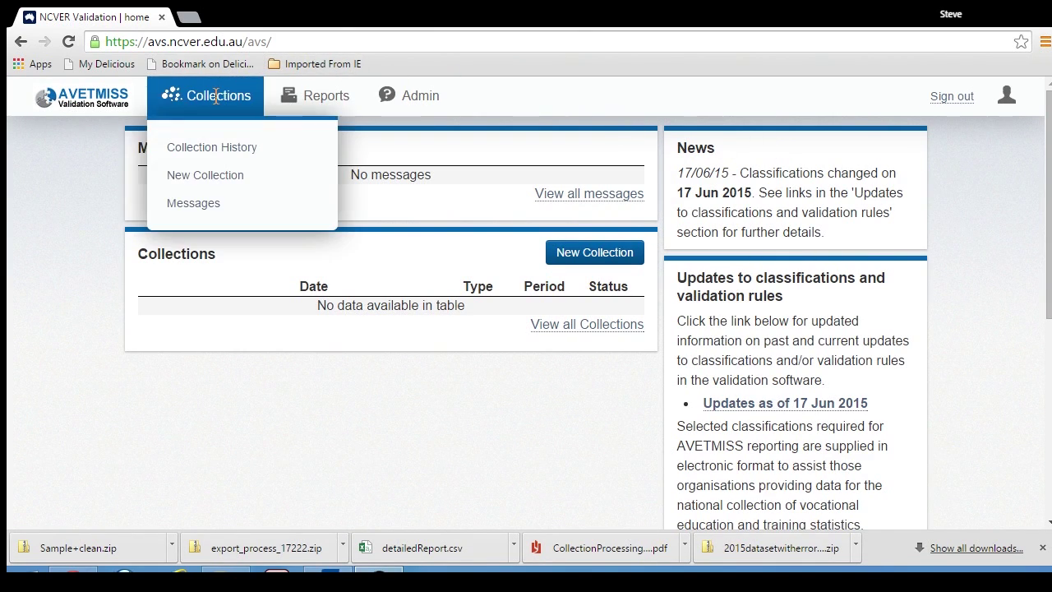
click(211, 184)
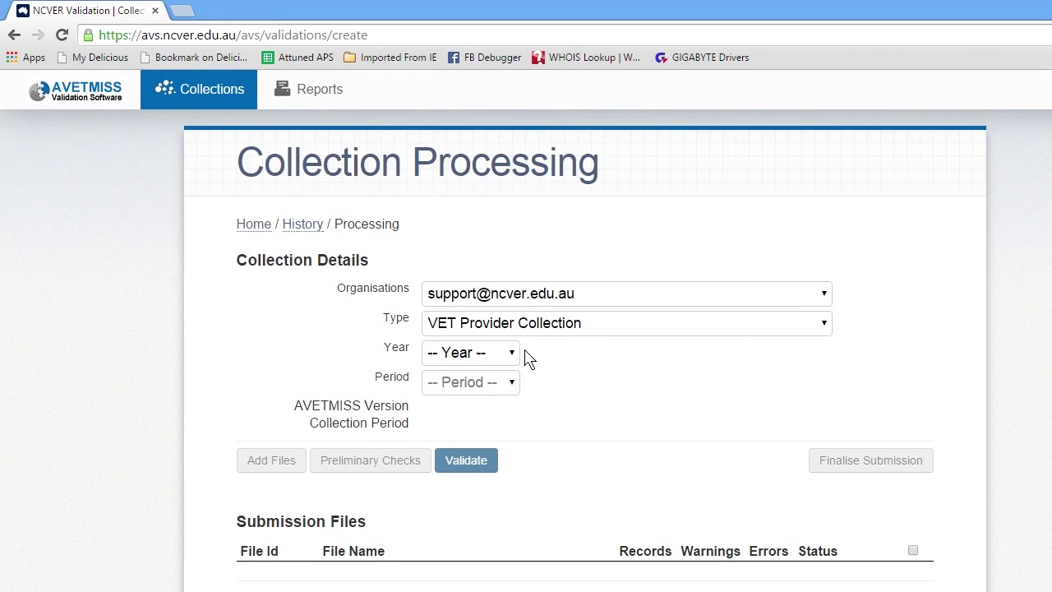
Set the collection year to 2015 and the period to Jan-Jun
click(452, 396)
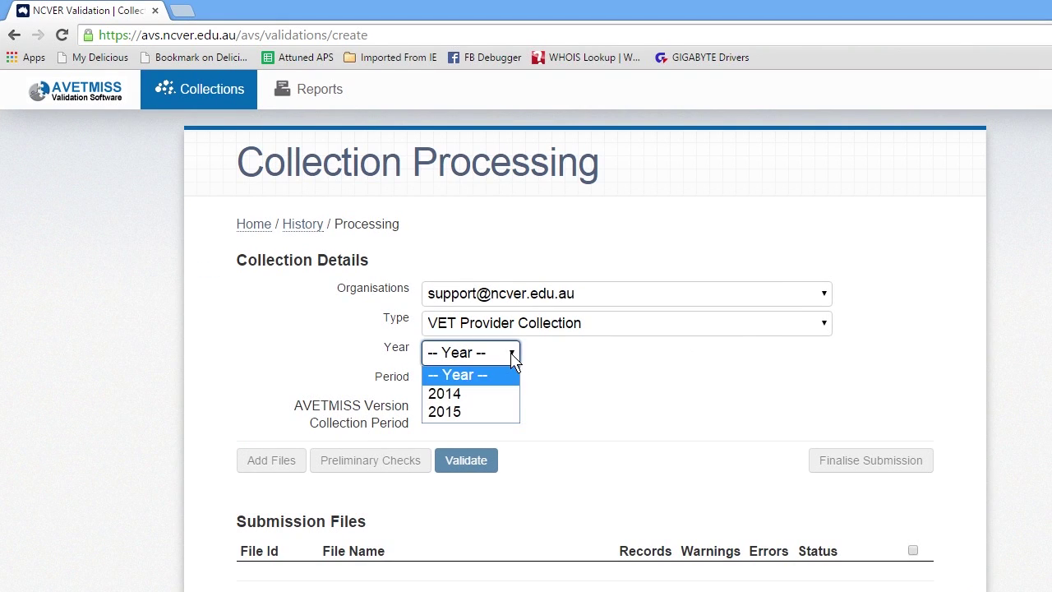
click(482, 411)
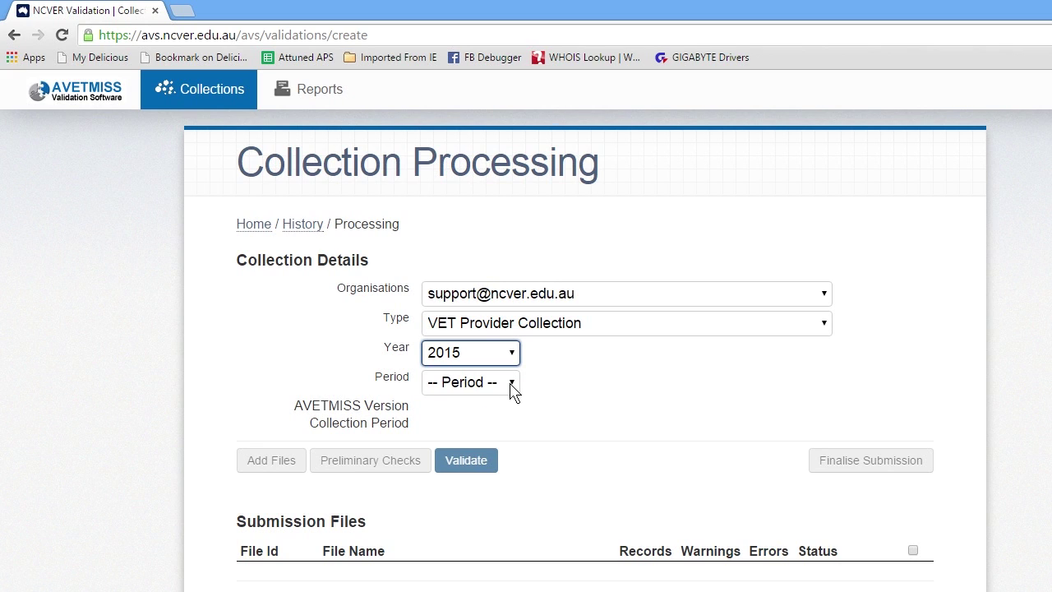
click(510, 384)
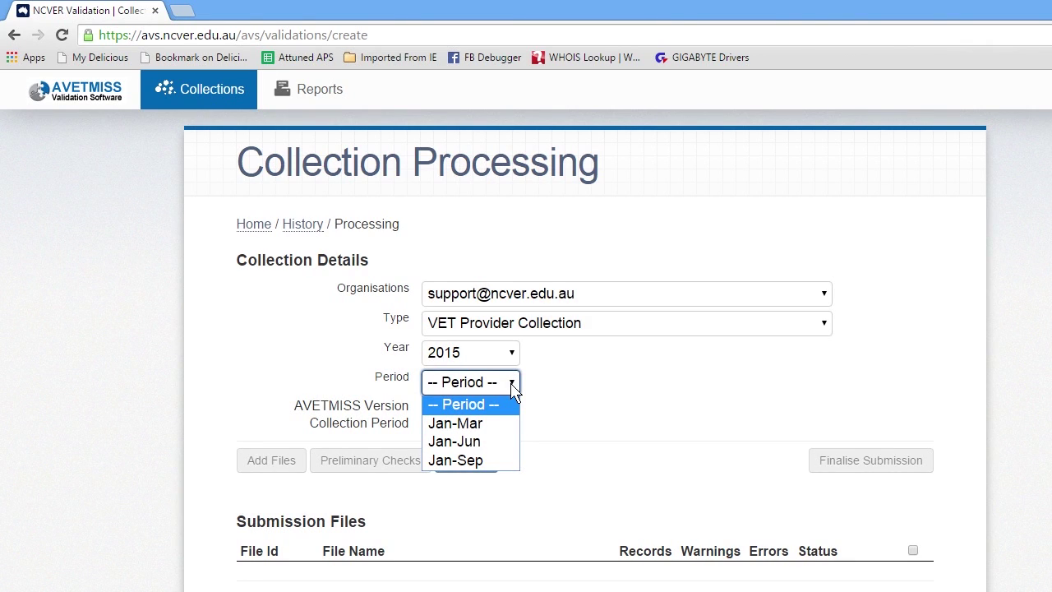
click(508, 447)
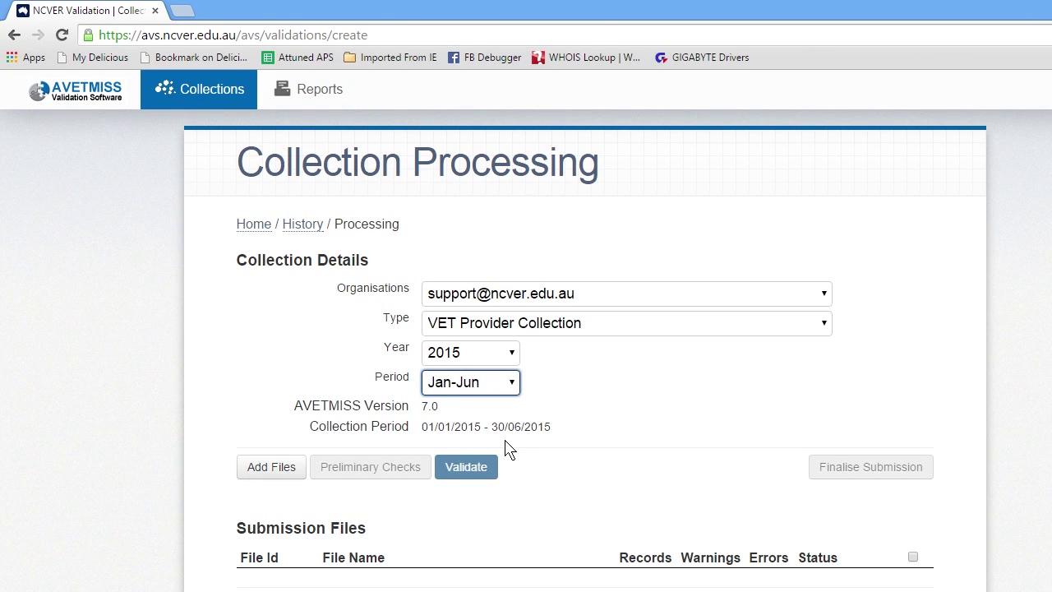
Look up the contact information for state and territory support on the NCVER AVETMISS support page, and close that page
scroll(506, 448, down, 4)
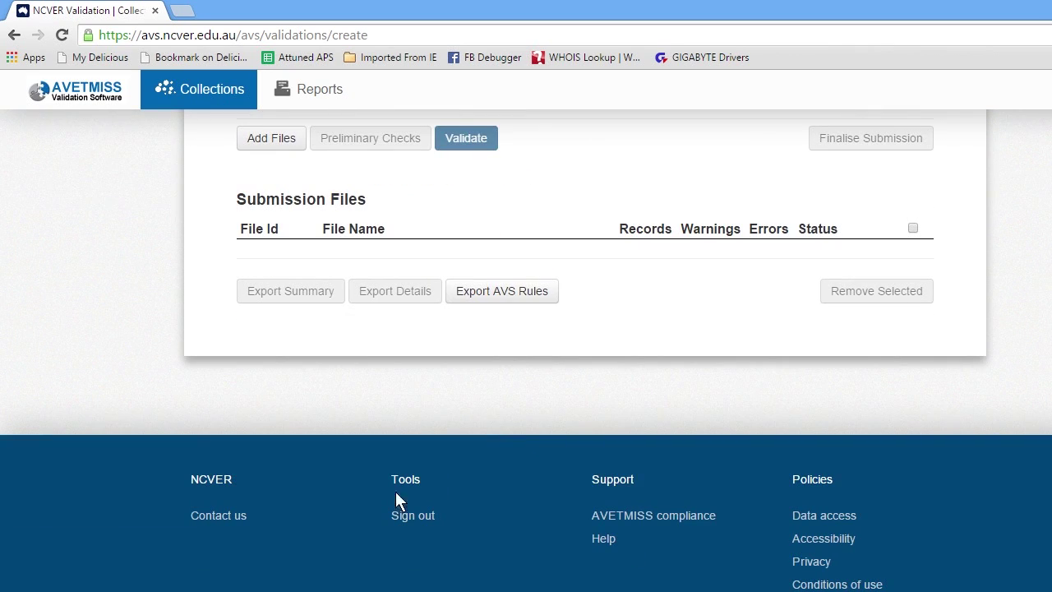
click(228, 515)
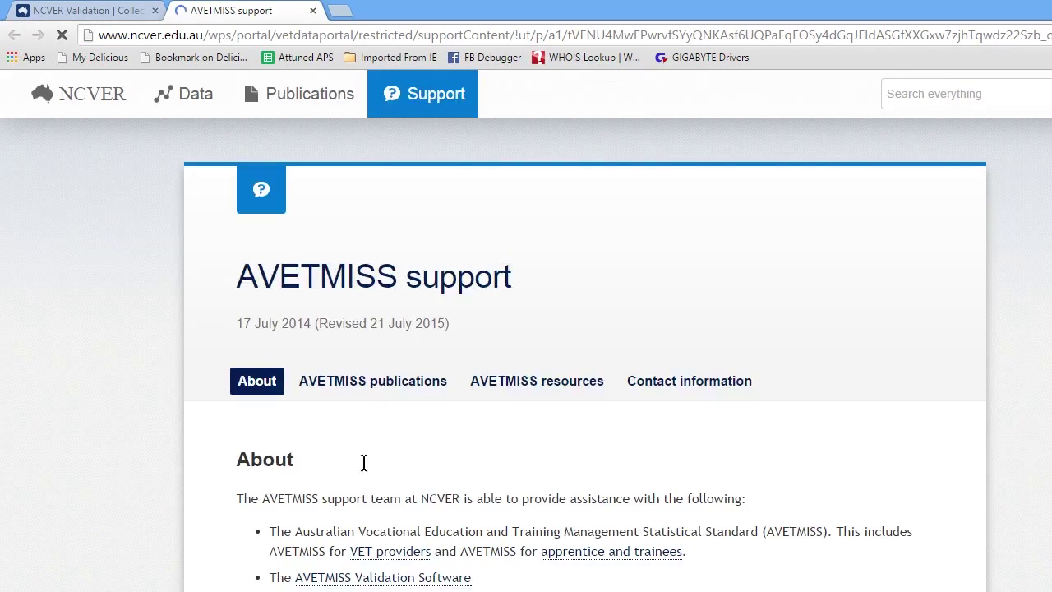
click(677, 392)
scroll(814, 398, down, 3)
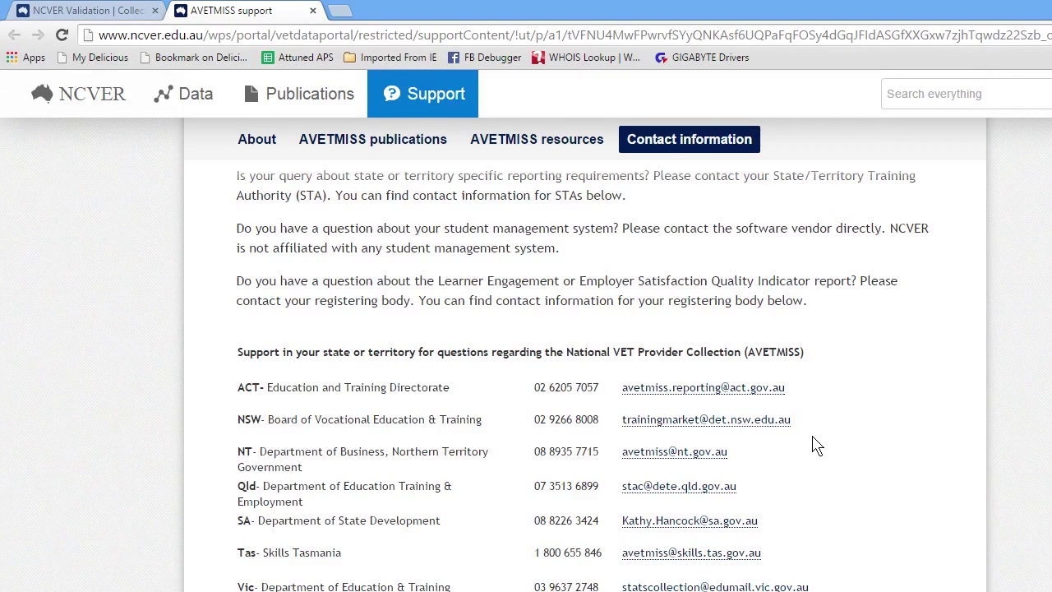
click(313, 11)
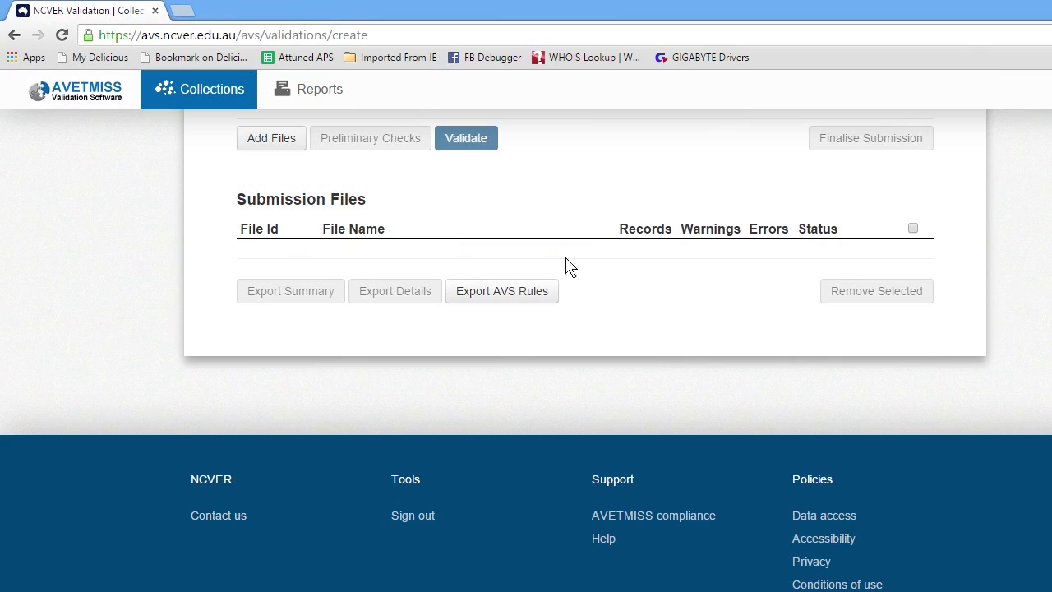
Review the available collection periods and keep Jan-Jun selected
scroll(627, 331, up, 5)
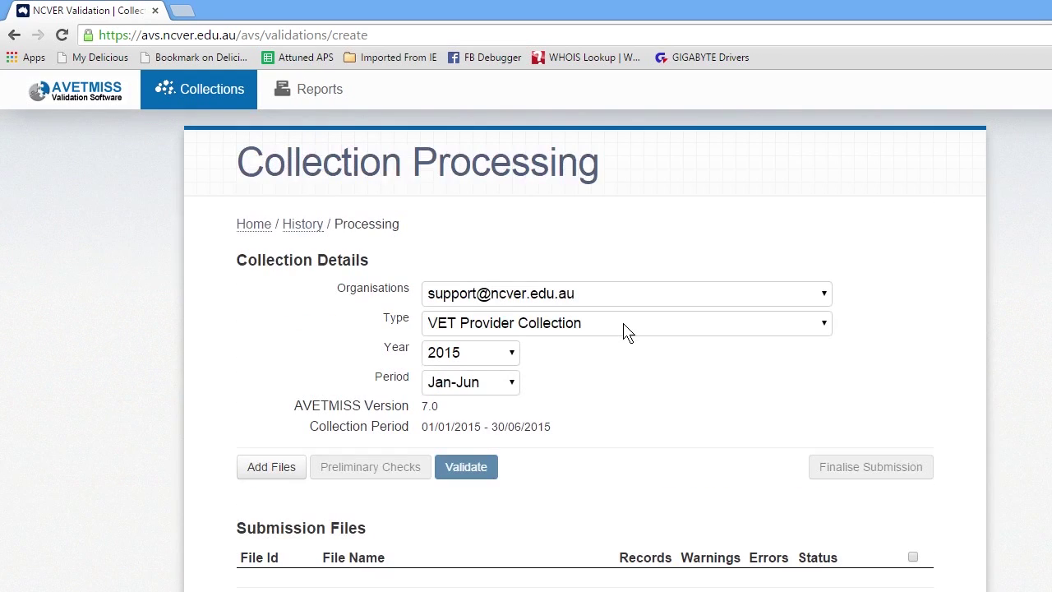
click(514, 385)
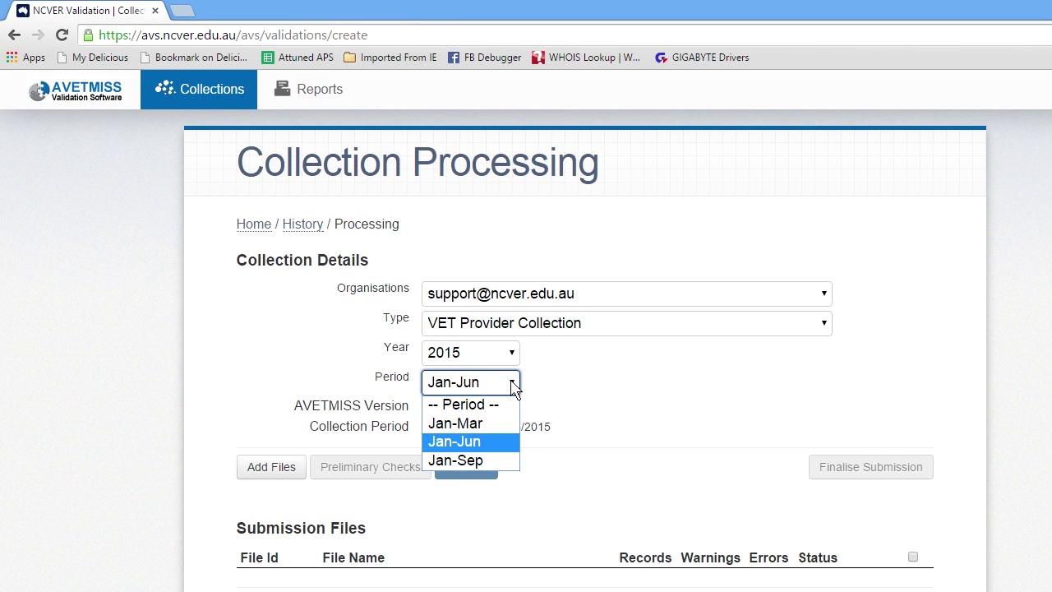
click(499, 449)
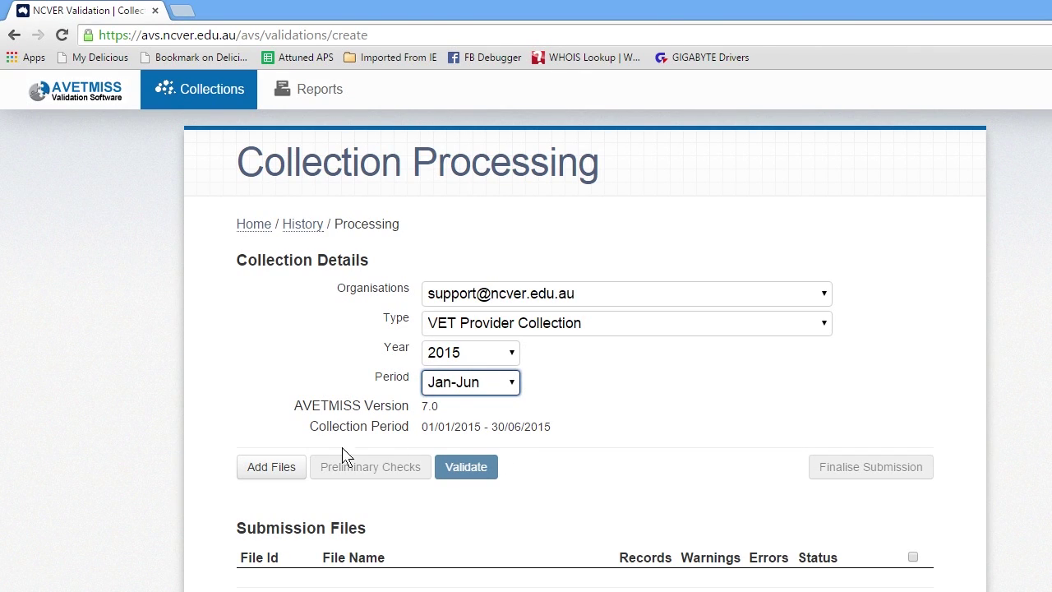
Add the individual text files from nat00010.txt through nat00130.txt to the upload list
click(265, 471)
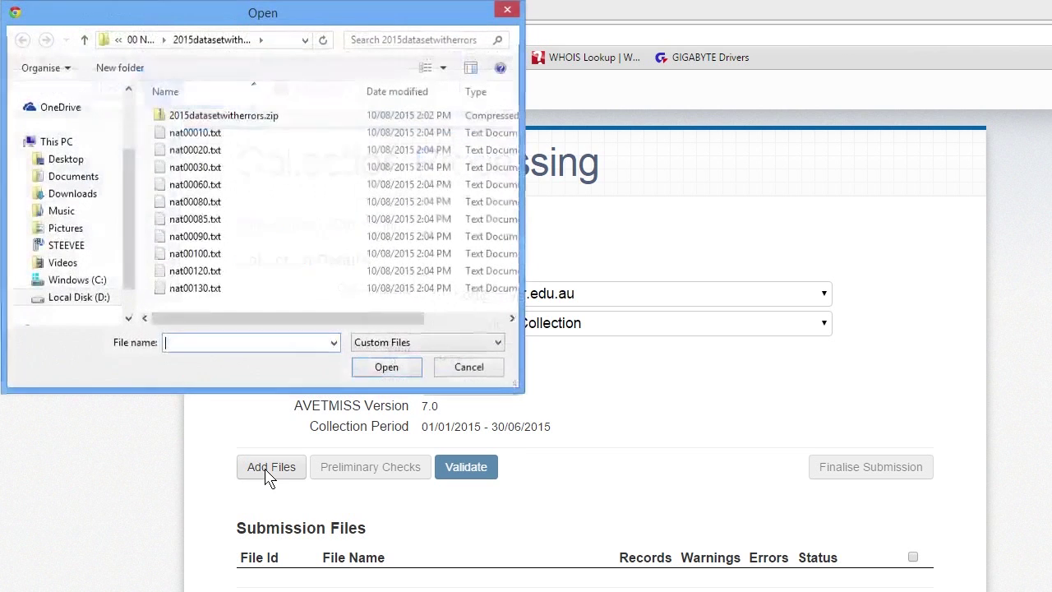
click(210, 133)
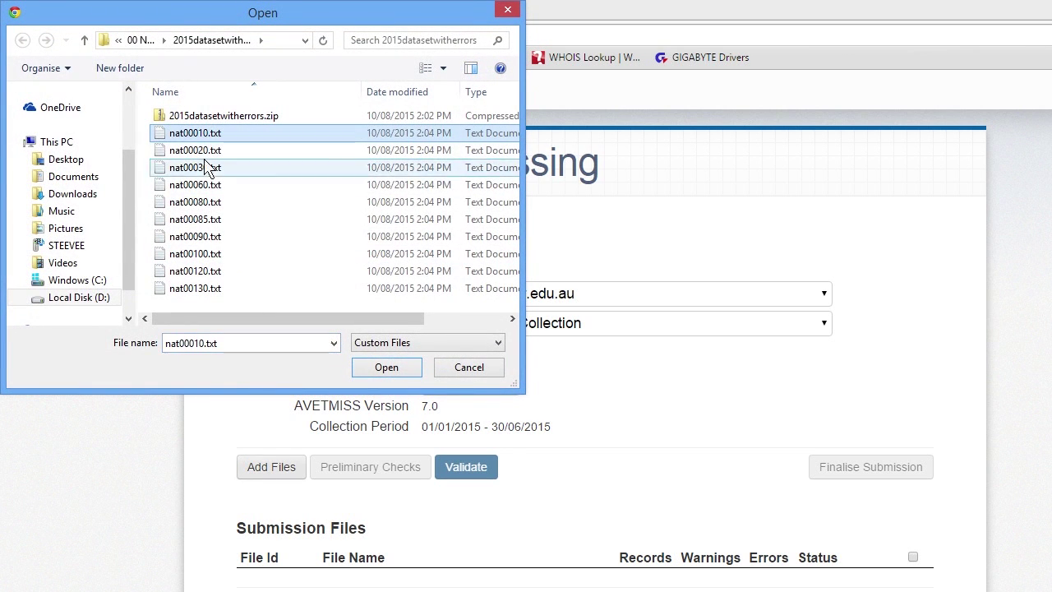
shift+click(212, 289)
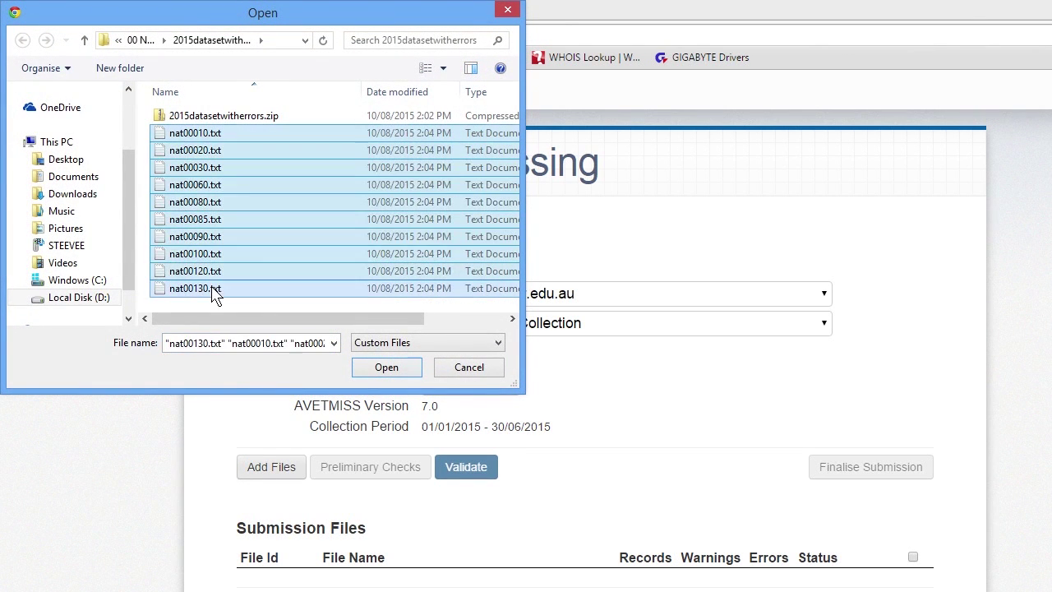
click(386, 370)
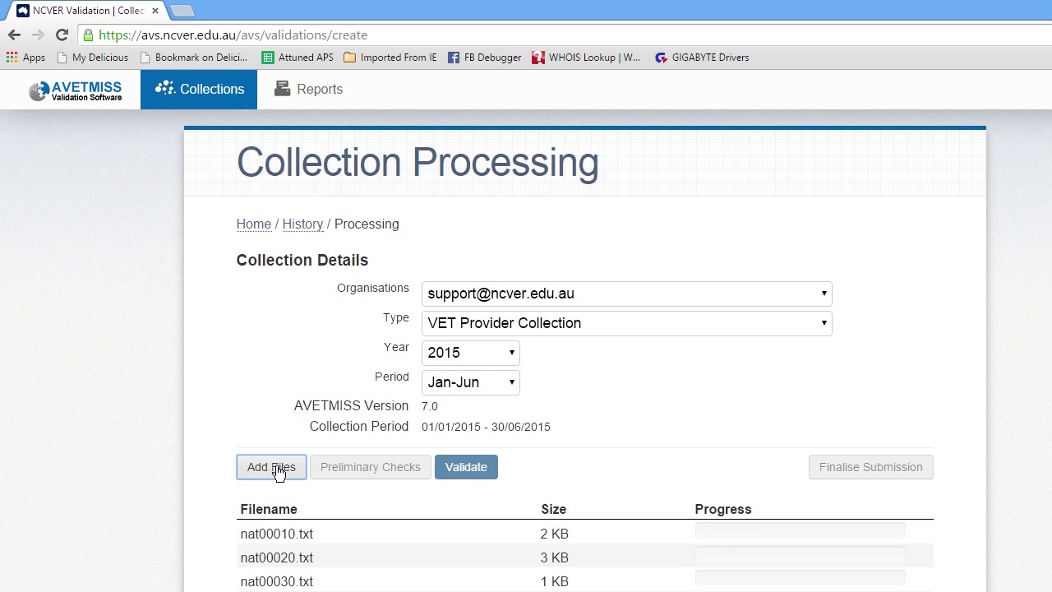
Upload 2015datasetwitherrors.zip as the submission data and validate the uploaded files
click(276, 467)
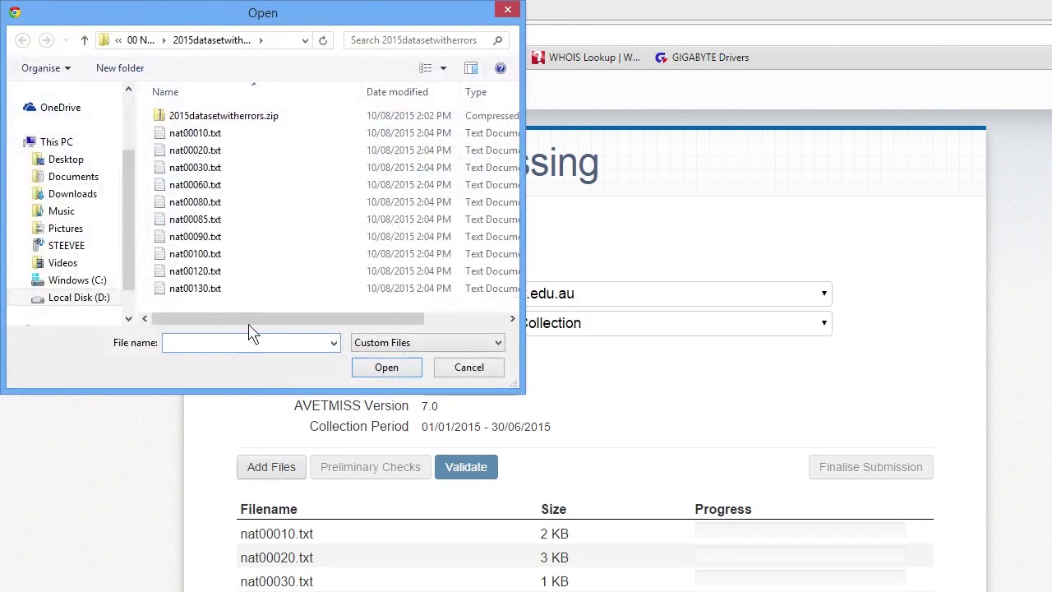
click(240, 120)
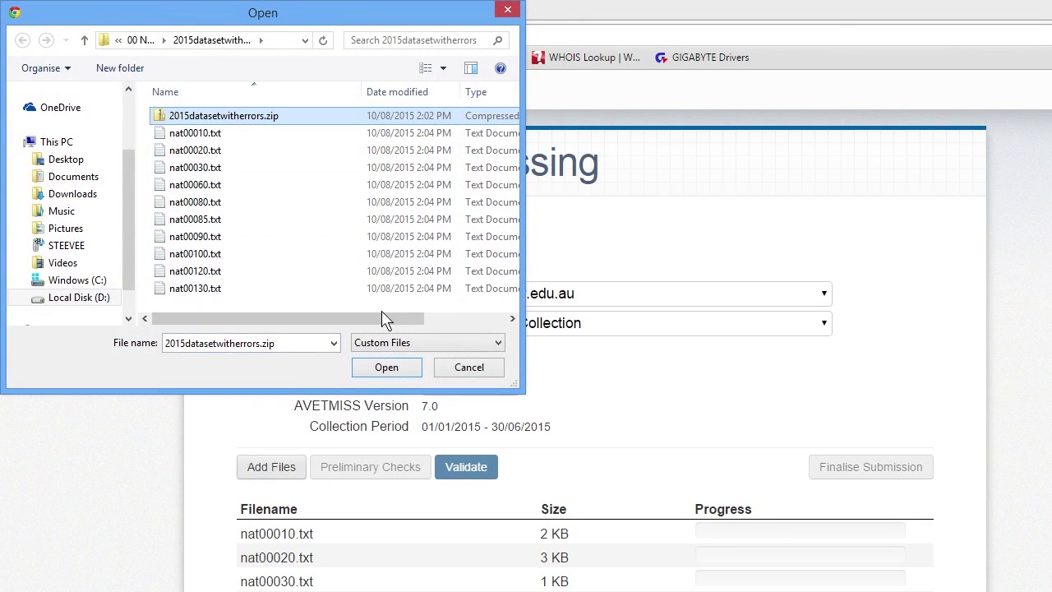
click(386, 367)
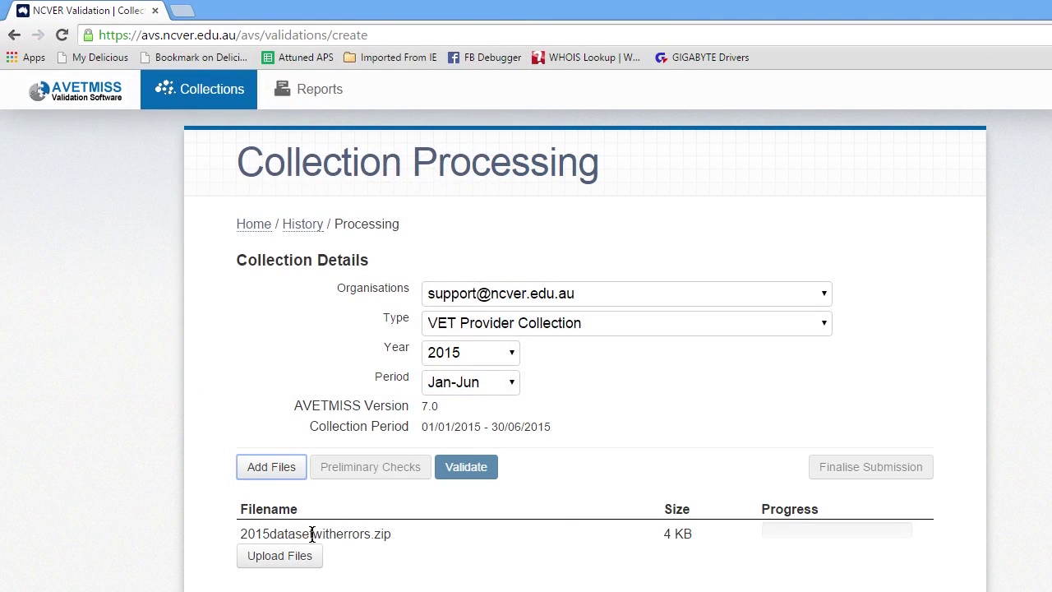
click(279, 556)
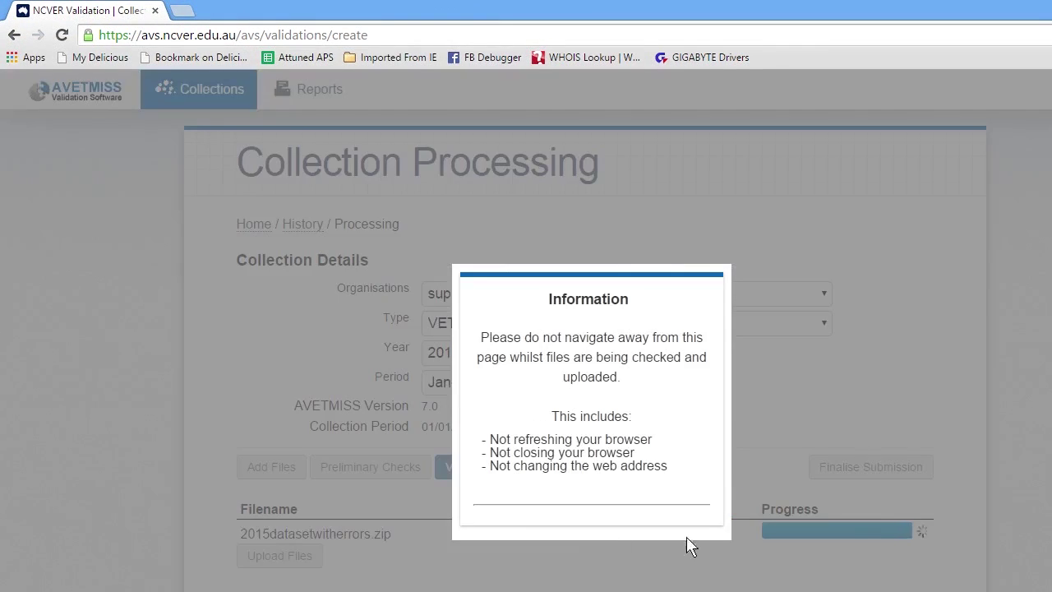
scroll(981, 444, down, 3)
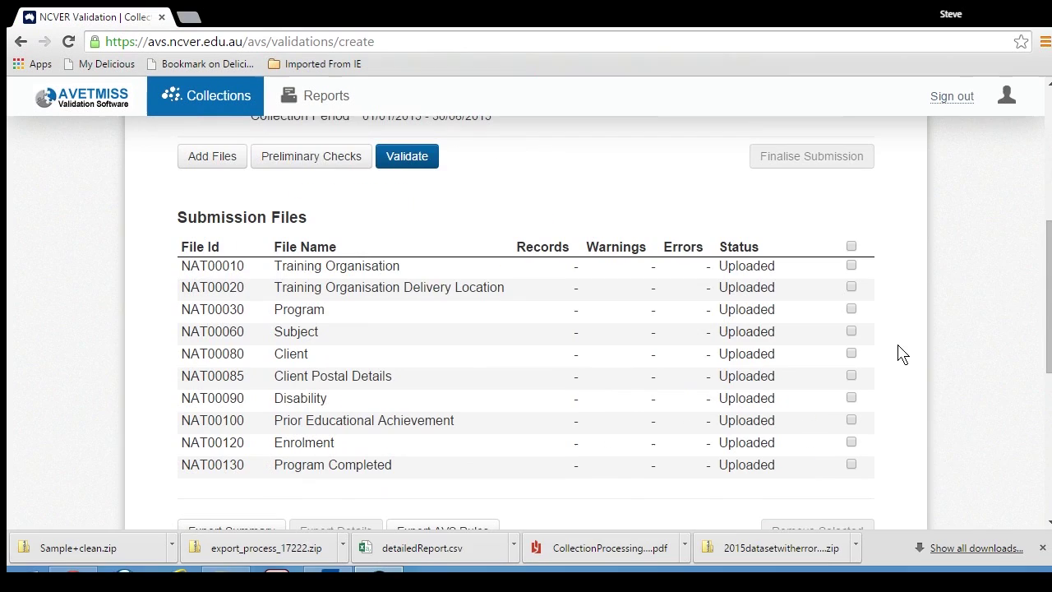
click(415, 164)
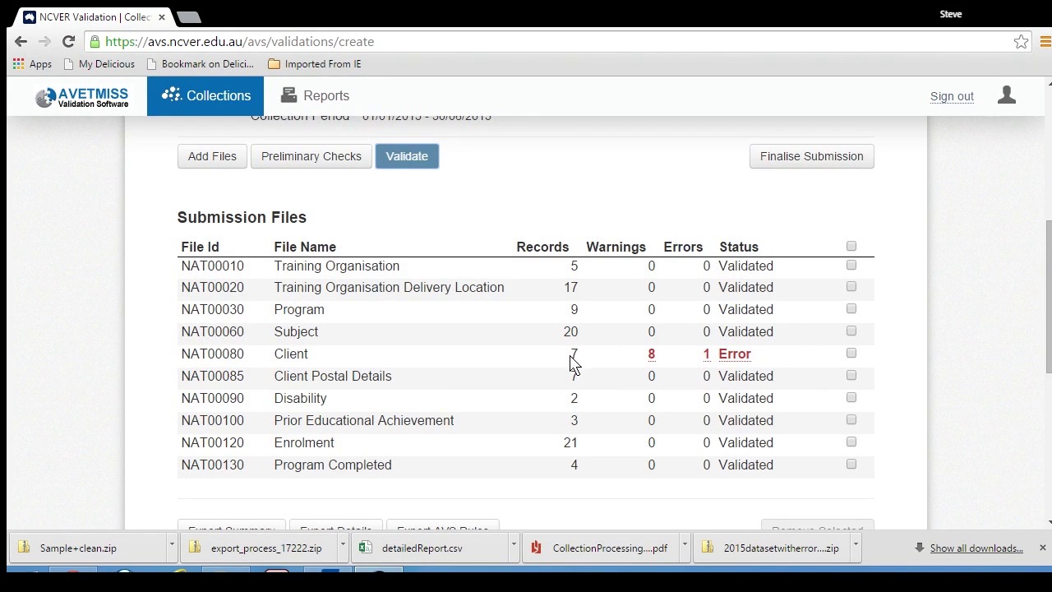
Export the validation summary as a PDF, view the report, and close it
scroll(460, 380, down, 2)
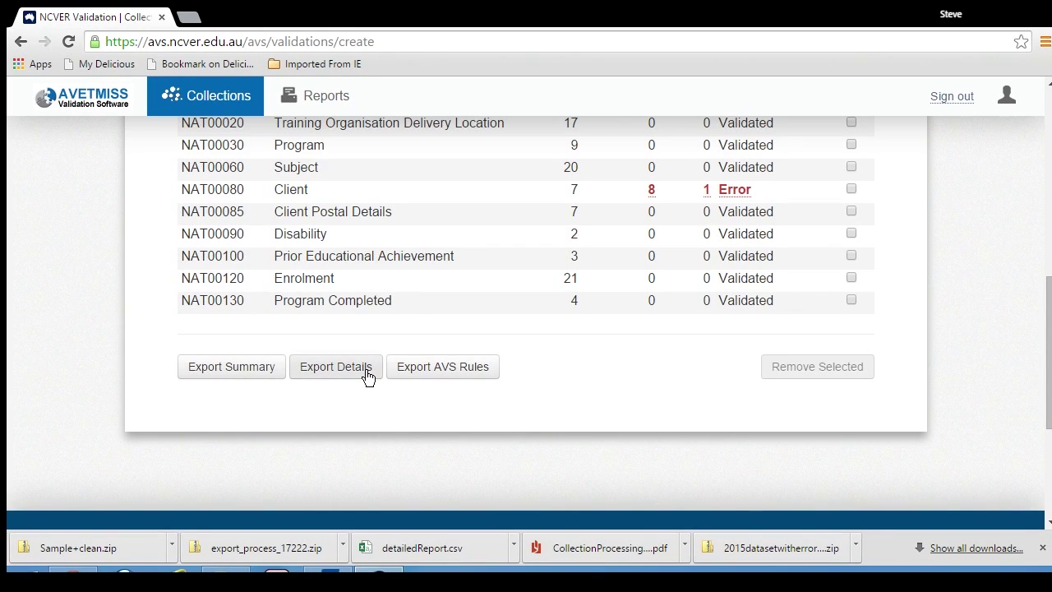
click(227, 372)
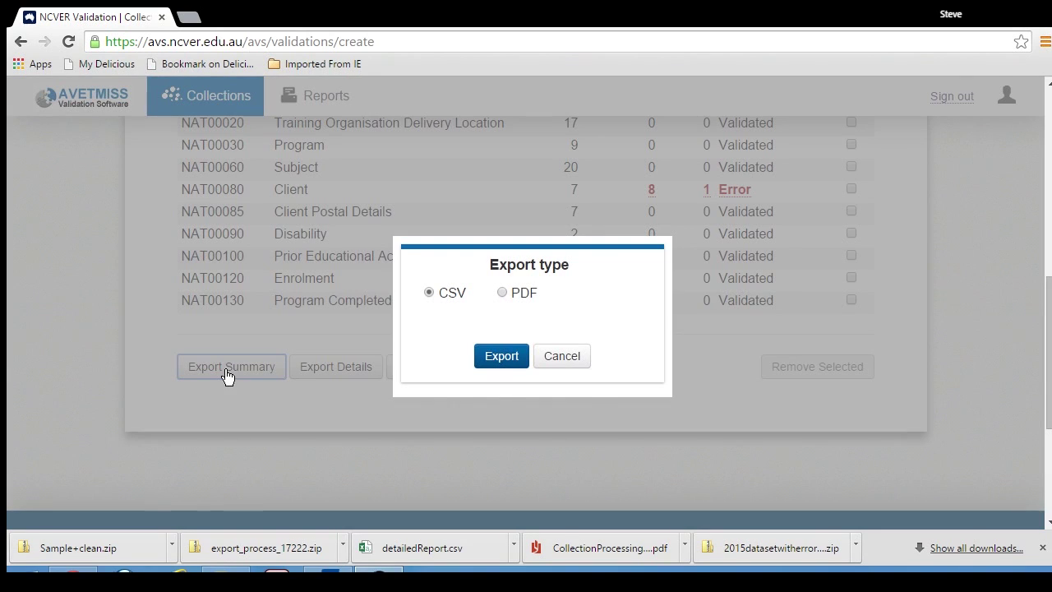
click(503, 295)
click(502, 356)
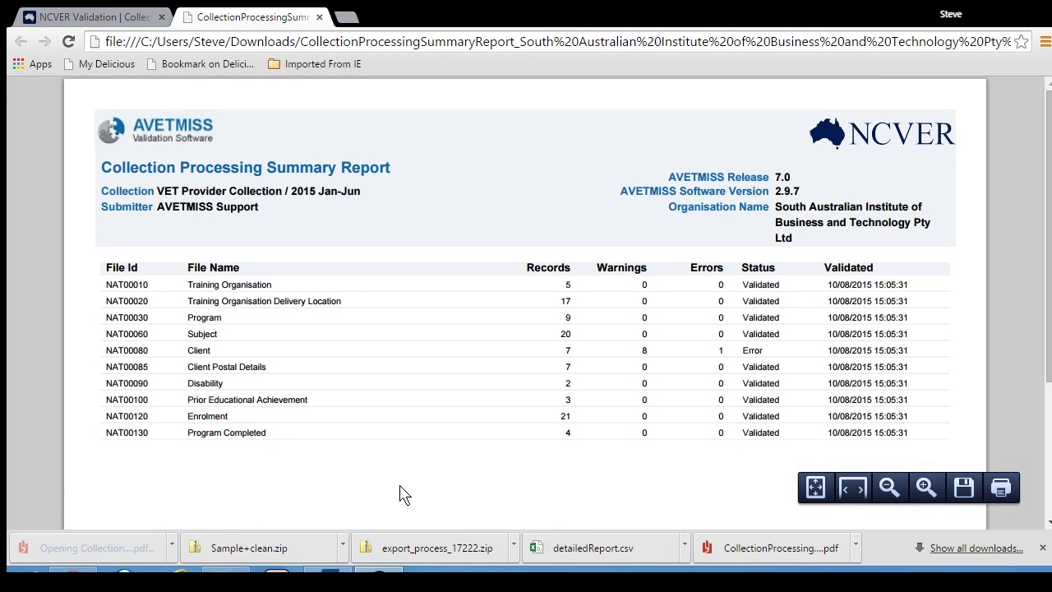
click(320, 16)
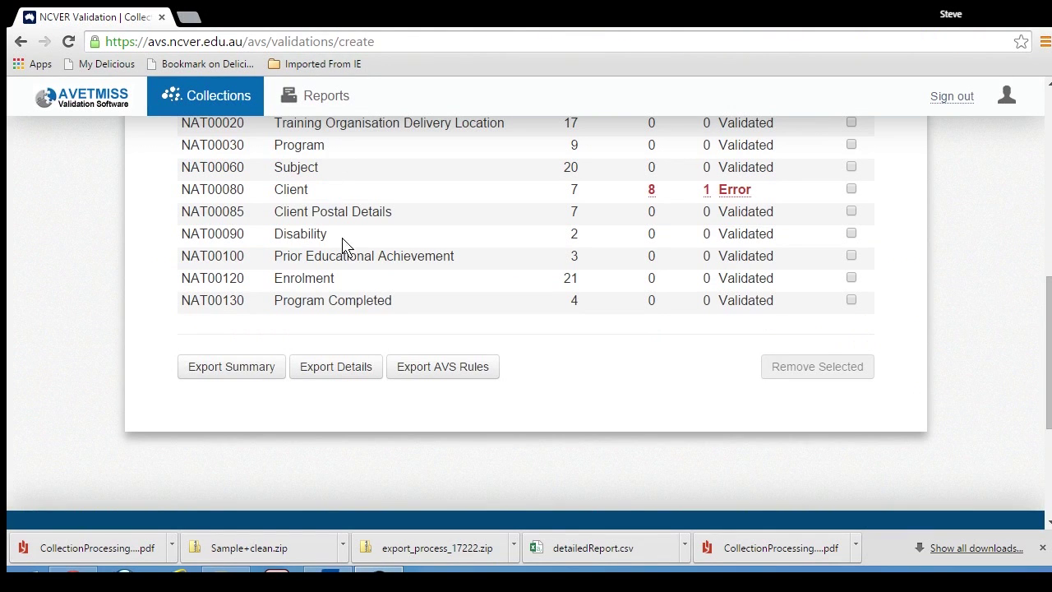
Export the detailed validation report and open it in Excel with the ERROR DESCRIPTION column fitted to its text
click(345, 370)
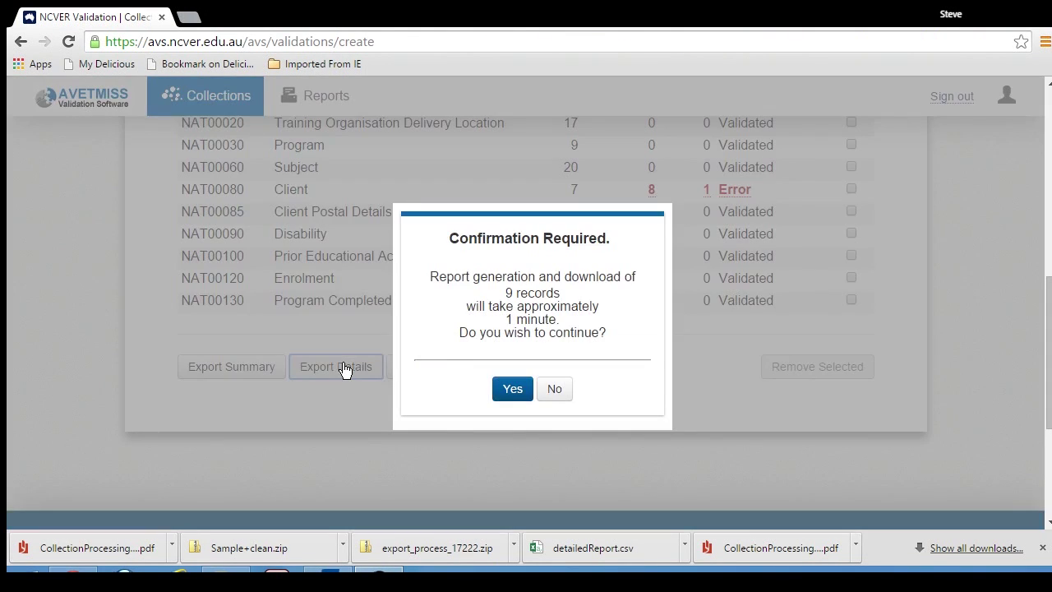
click(512, 392)
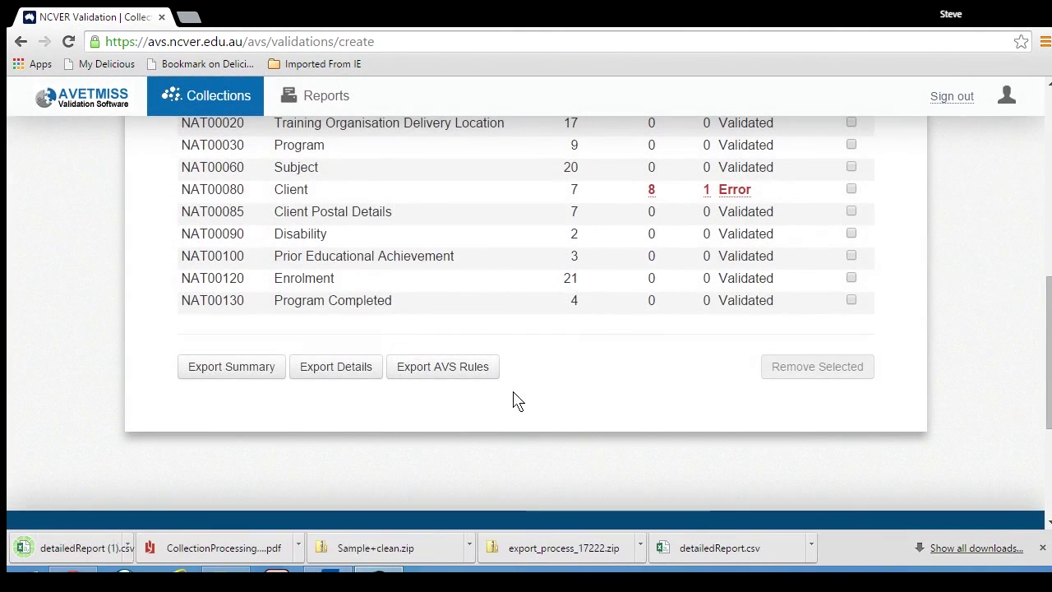
click(112, 544)
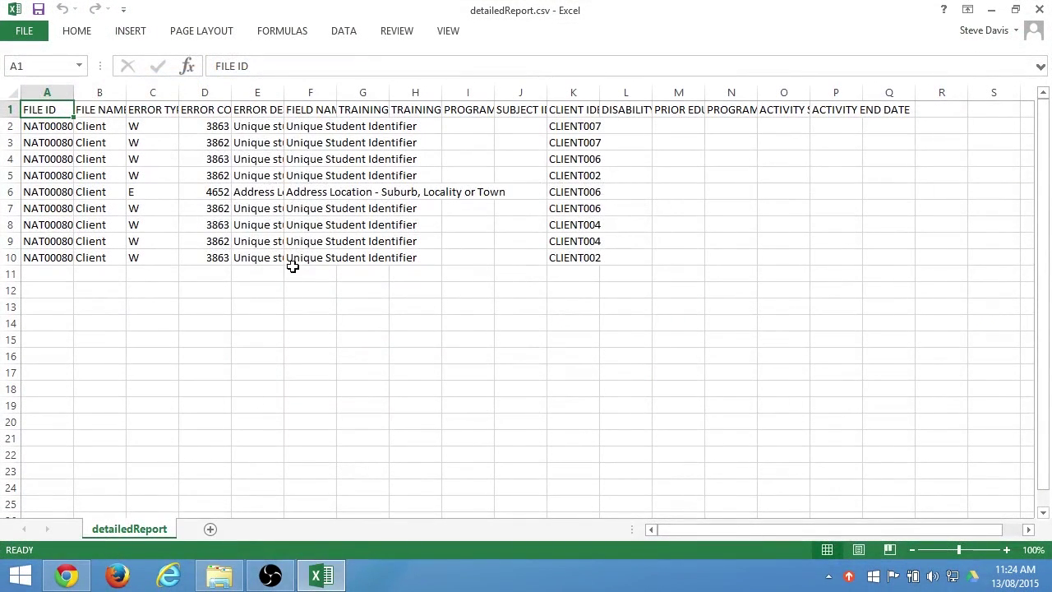
double_click(285, 92)
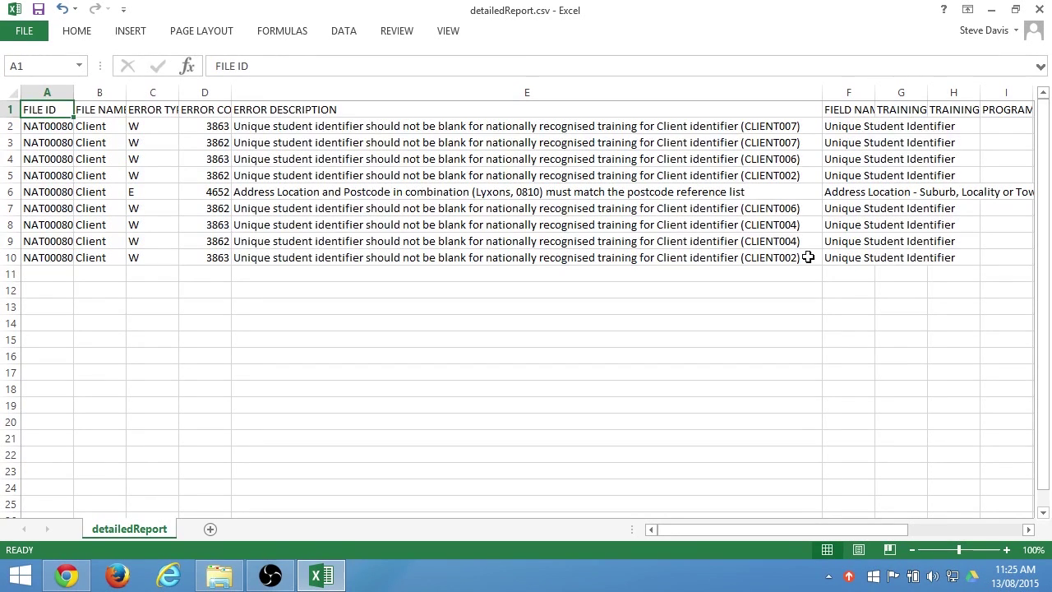
Switch back to the validation page in Chrome and open Finalise Submission for the validated collection
key(alt+Tab)
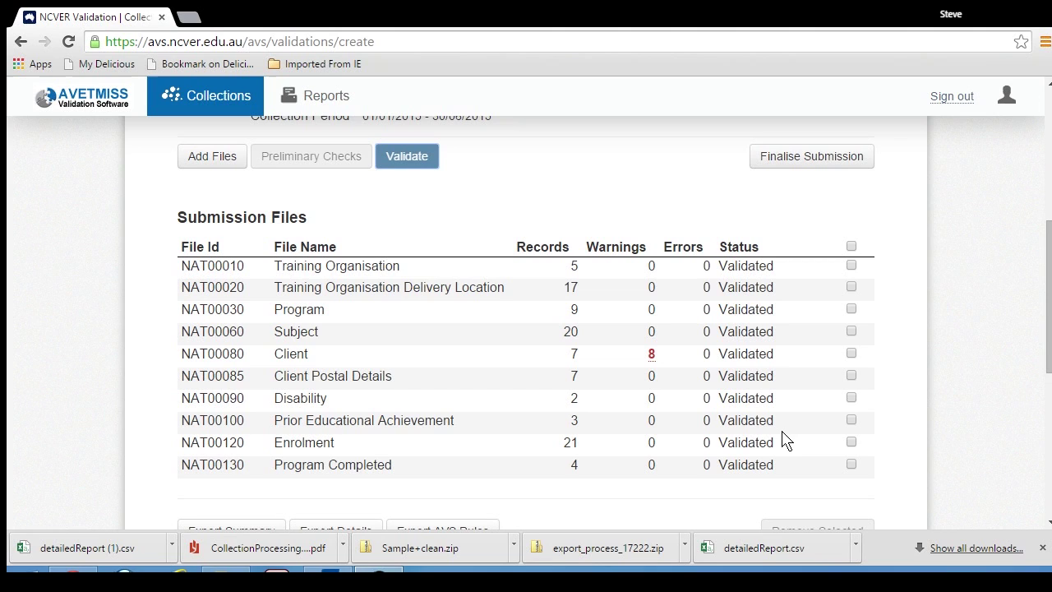
click(796, 164)
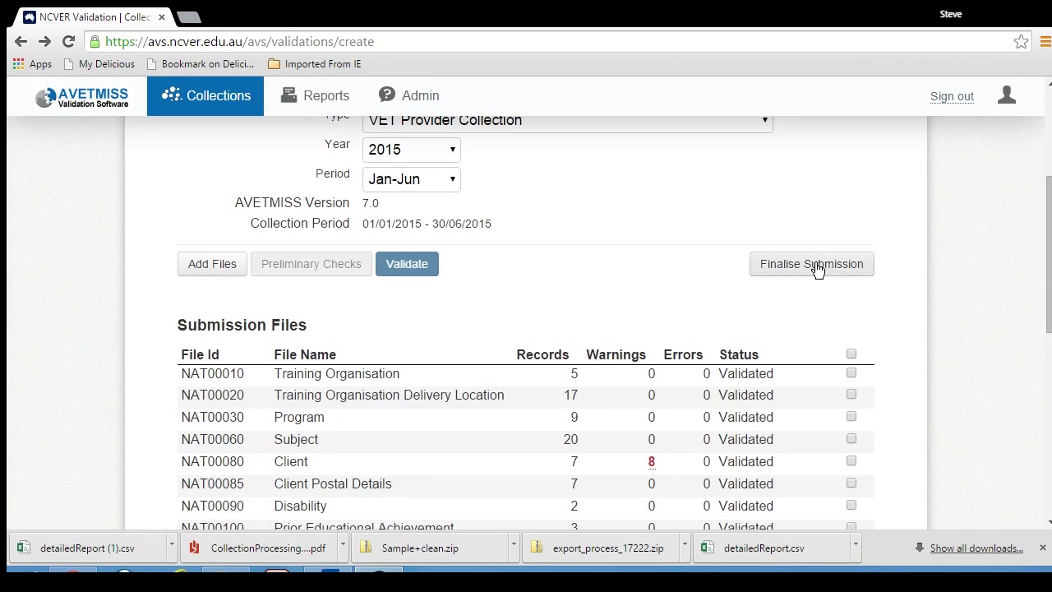
click(812, 265)
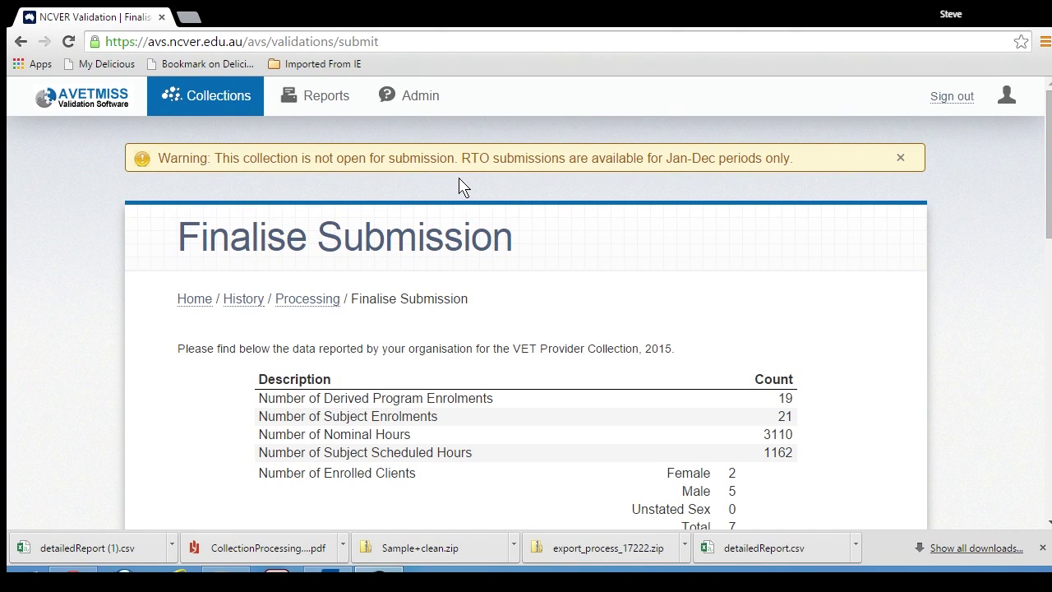
Export the submission's data files with encrypted client names
scroll(475, 220, down, 2)
scroll(480, 252, down, 5)
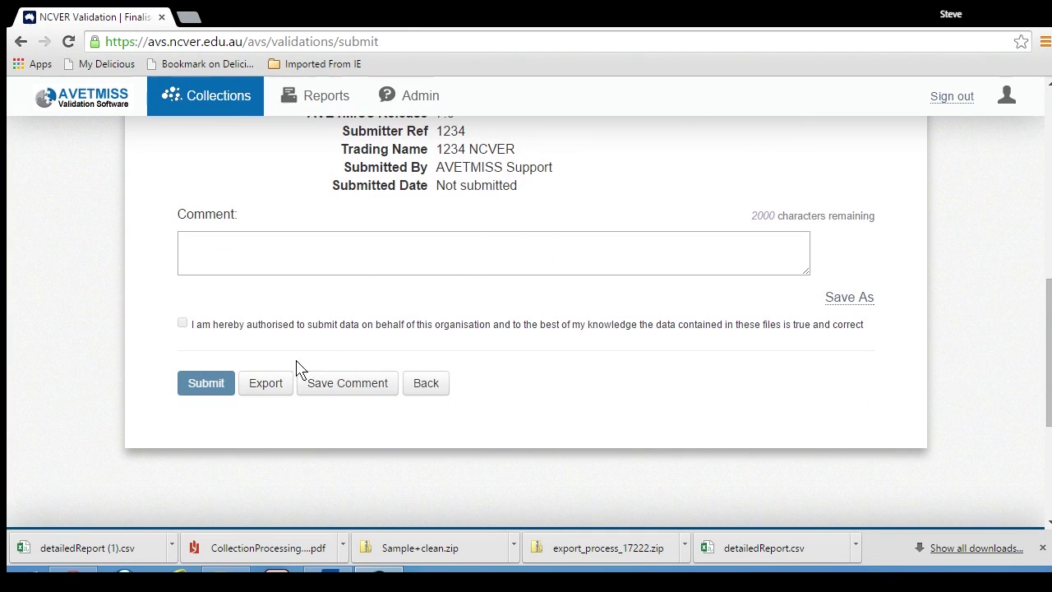
click(265, 383)
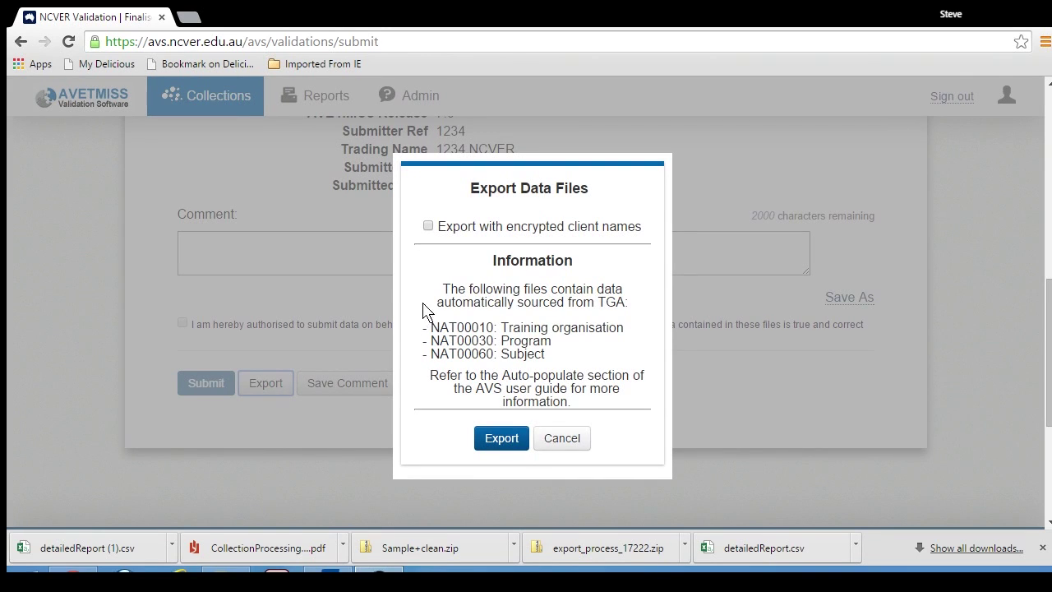
click(429, 227)
click(501, 438)
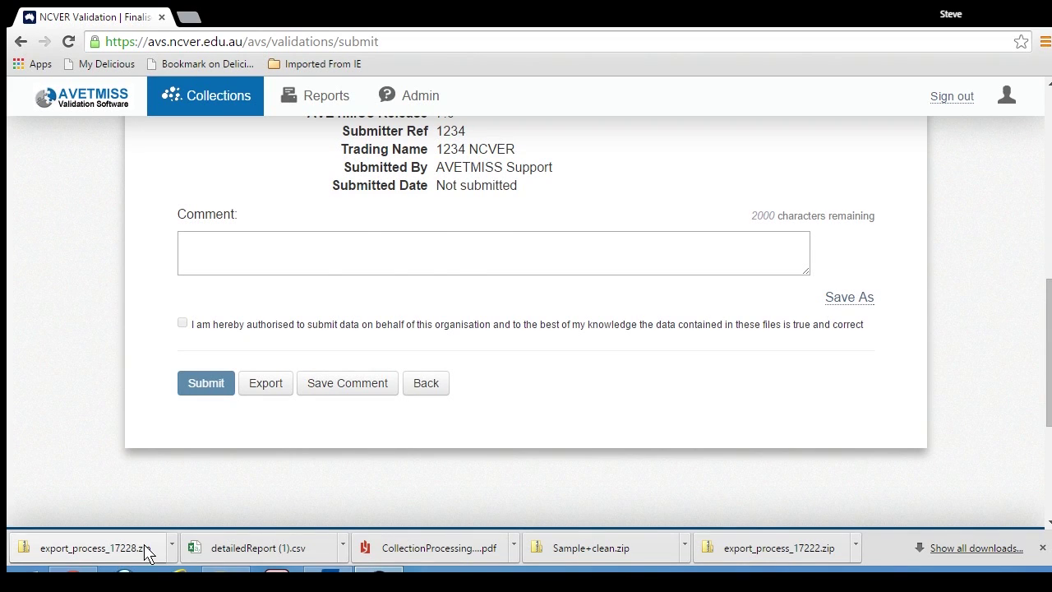
Tick the declaration of authority to submit data on behalf of the organisation
scroll(742, 160, up, 1)
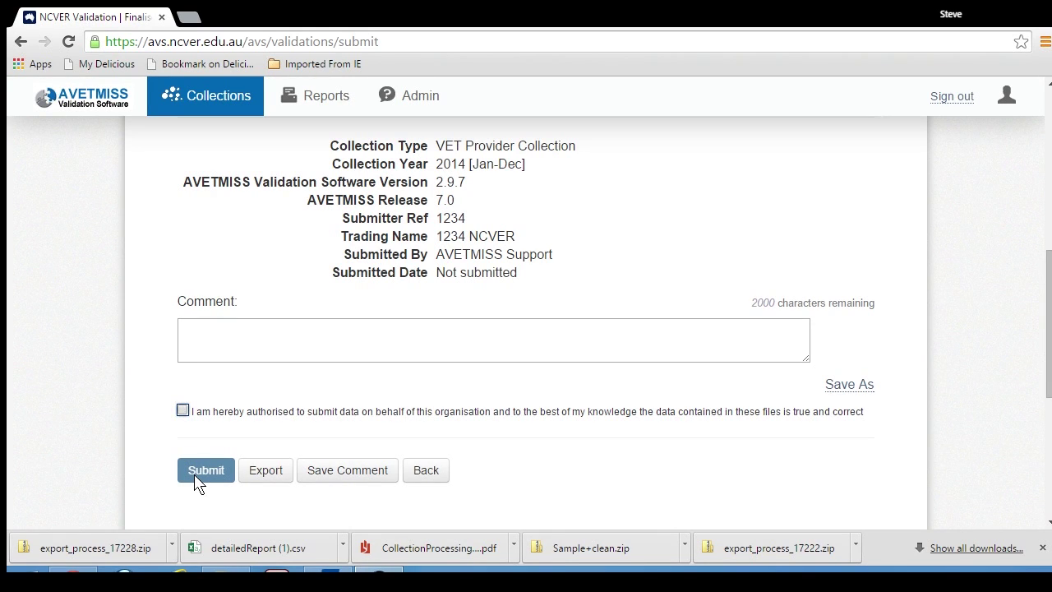
click(183, 411)
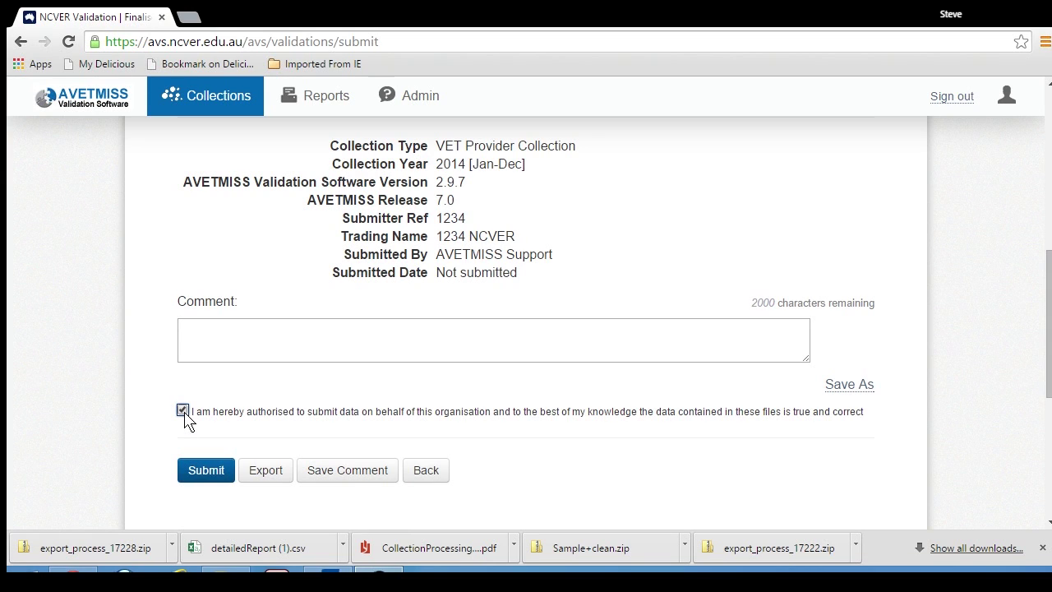
click(269, 479)
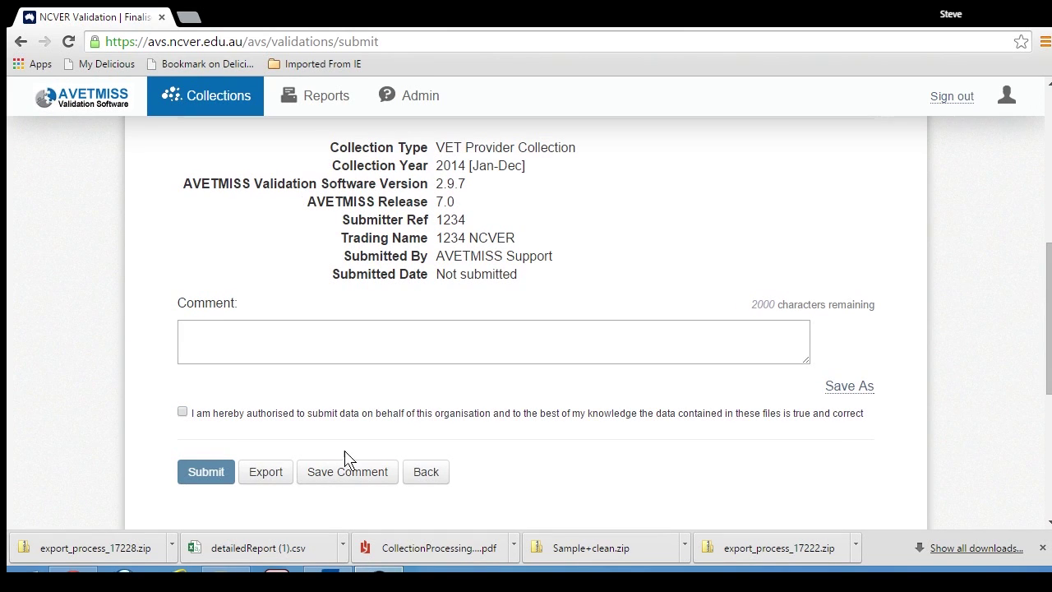
Sign out of the validation software and open the AVETMISS resources section of the AVETMISS support page
click(950, 97)
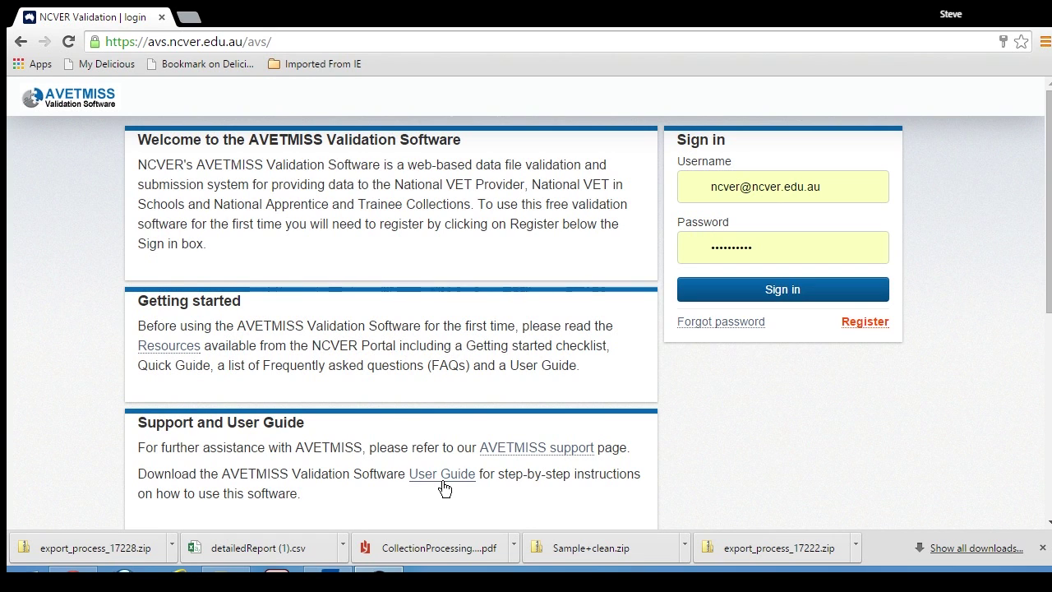
click(505, 448)
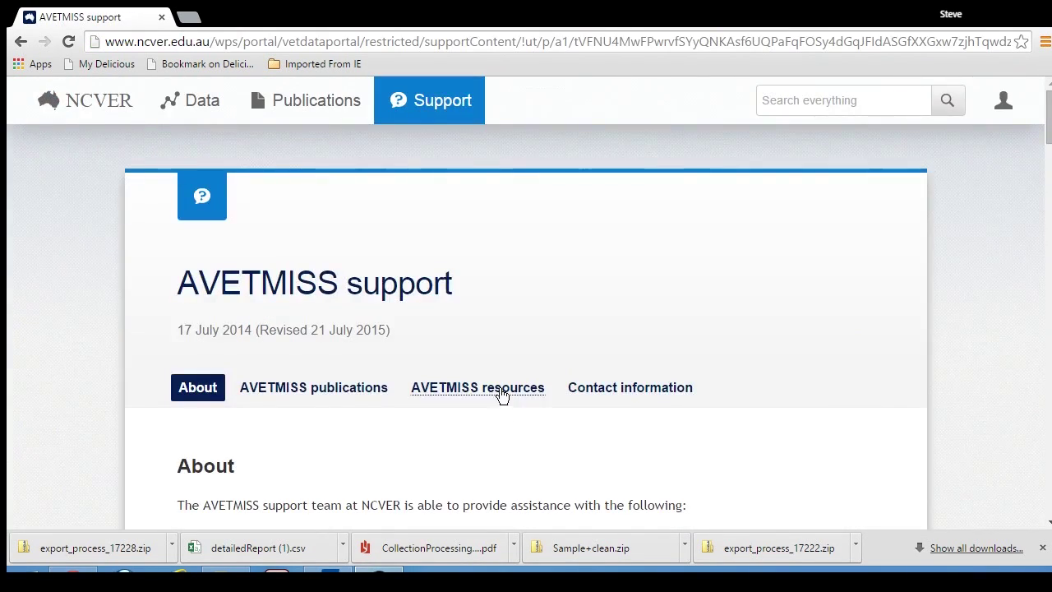
click(500, 392)
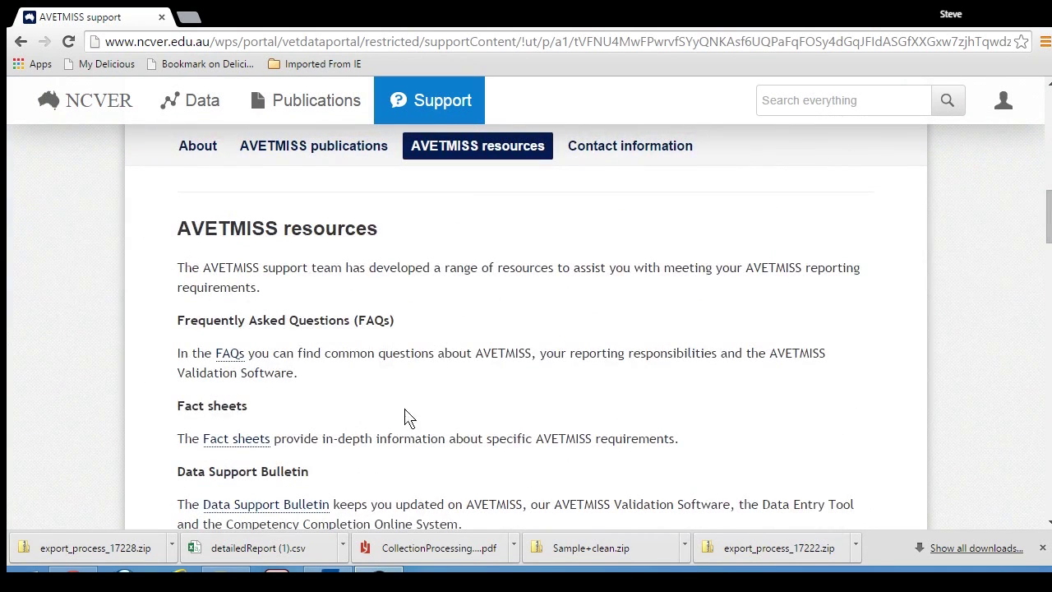